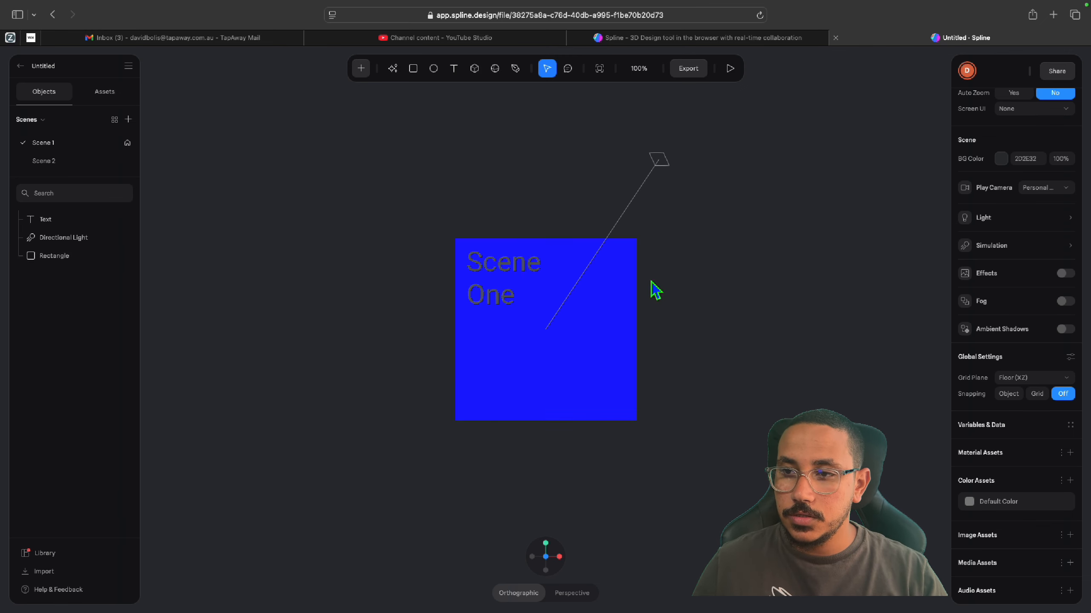
Add an event to the blue rectangle in Scene 1 and set its type to Mouse Press.
click(563, 361)
click(1070, 165)
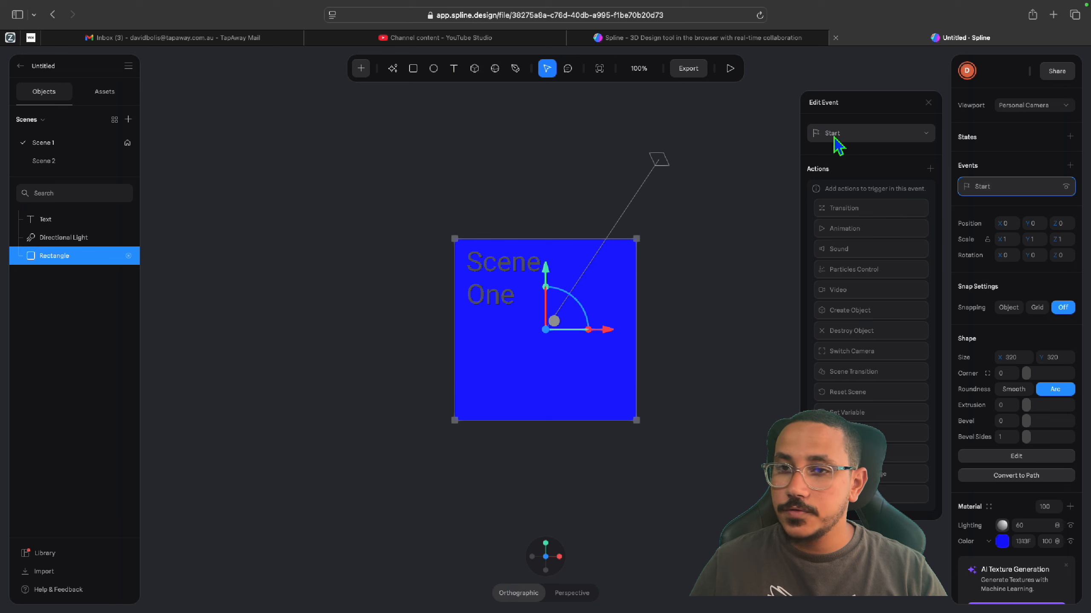
click(928, 134)
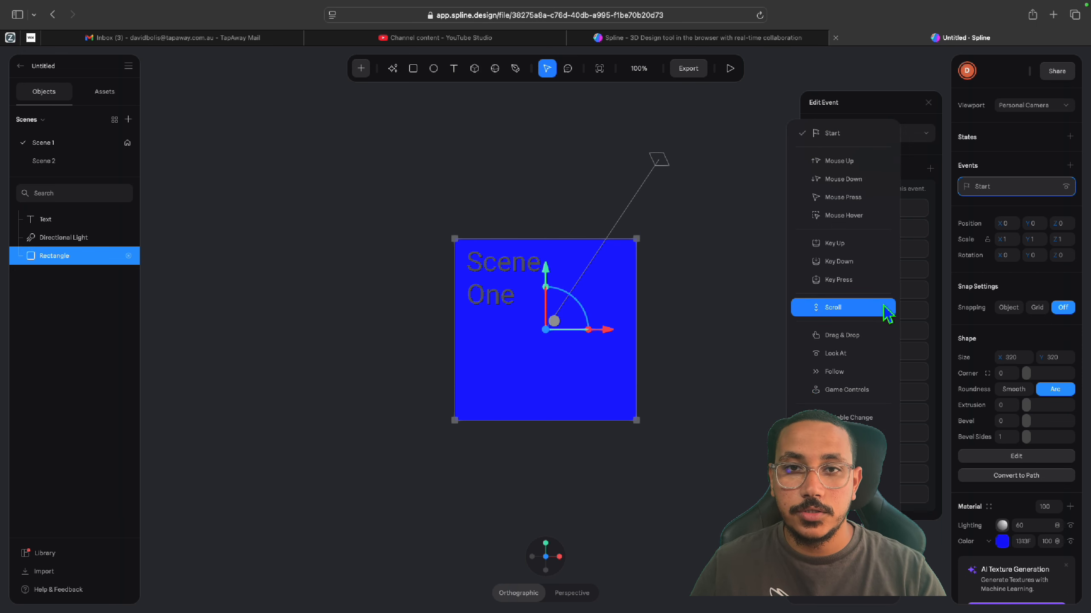
click(872, 204)
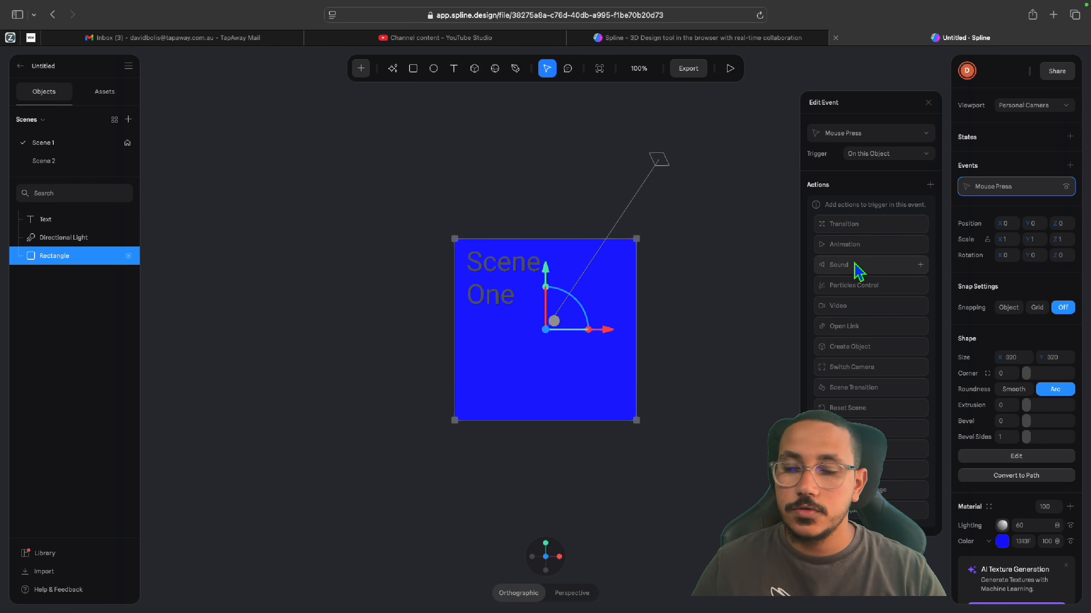
Add a Scene Transition action to the blue rectangle's event, targeting Scene 2 with a Fade in transition and a duration of 2.
click(871, 388)
click(888, 227)
click(865, 244)
Add a Sound action to the same Mouse Press event, with interaction Play and the Click sound from the Spline Library.
click(930, 185)
click(884, 234)
click(895, 229)
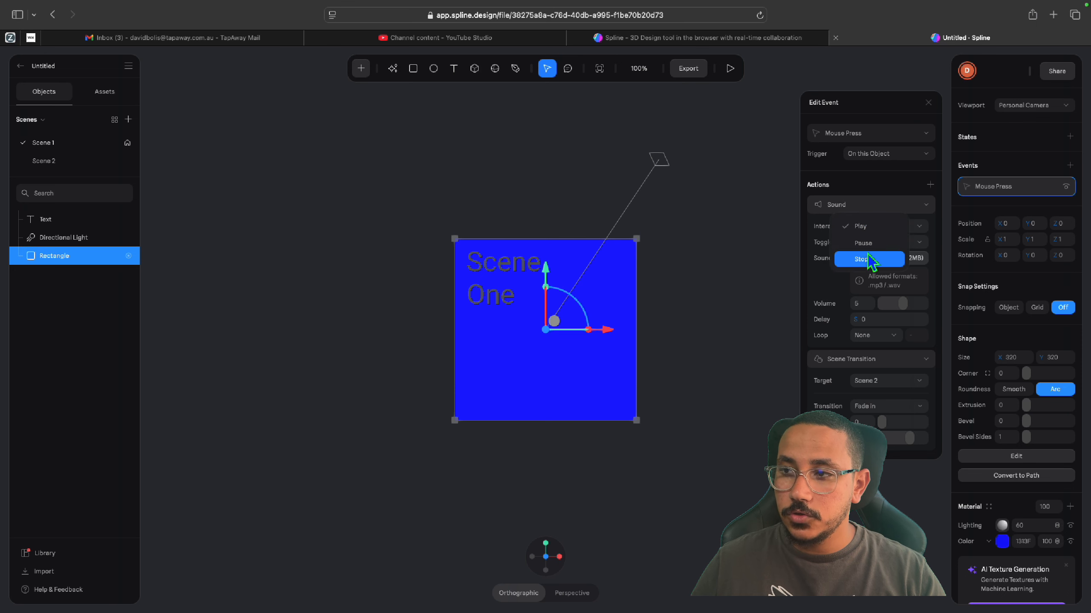
click(840, 233)
click(901, 258)
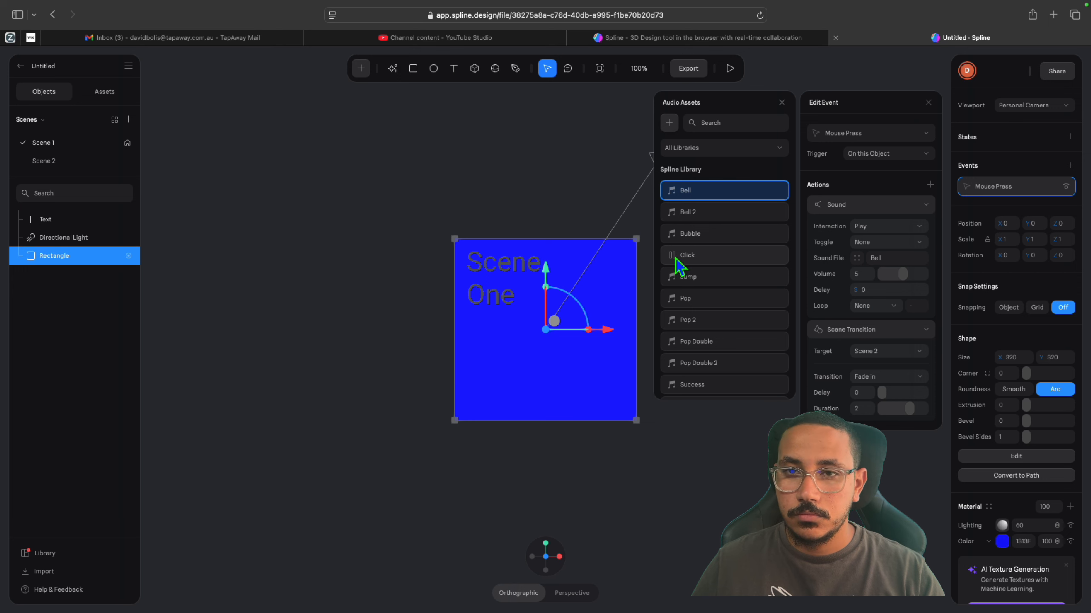
click(708, 258)
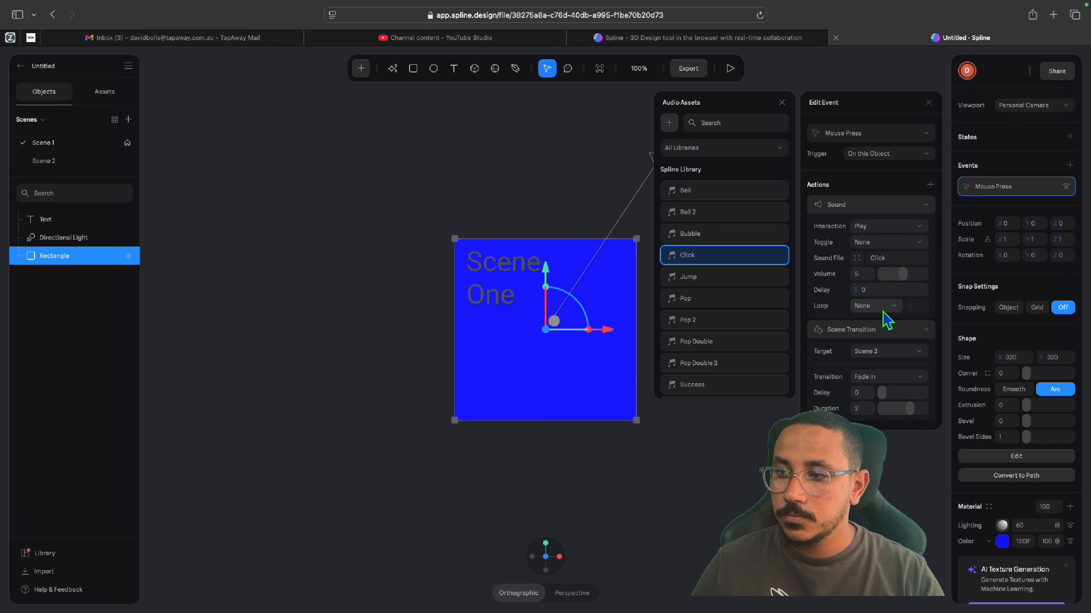
Preview Scene 1, test the blue rectangle's transition and sound, and return to the editor.
click(729, 68)
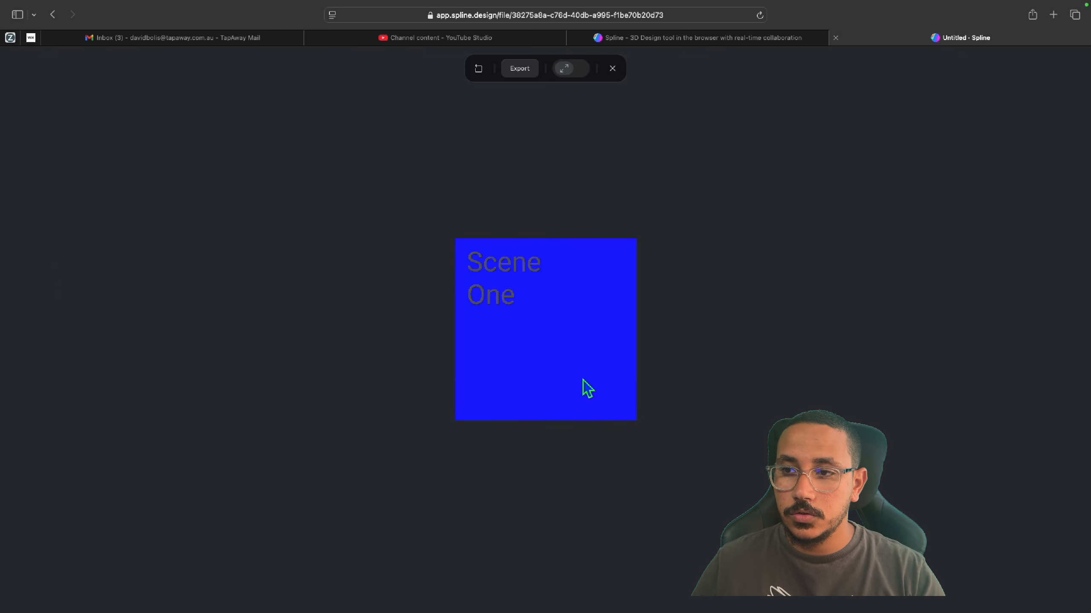
click(596, 391)
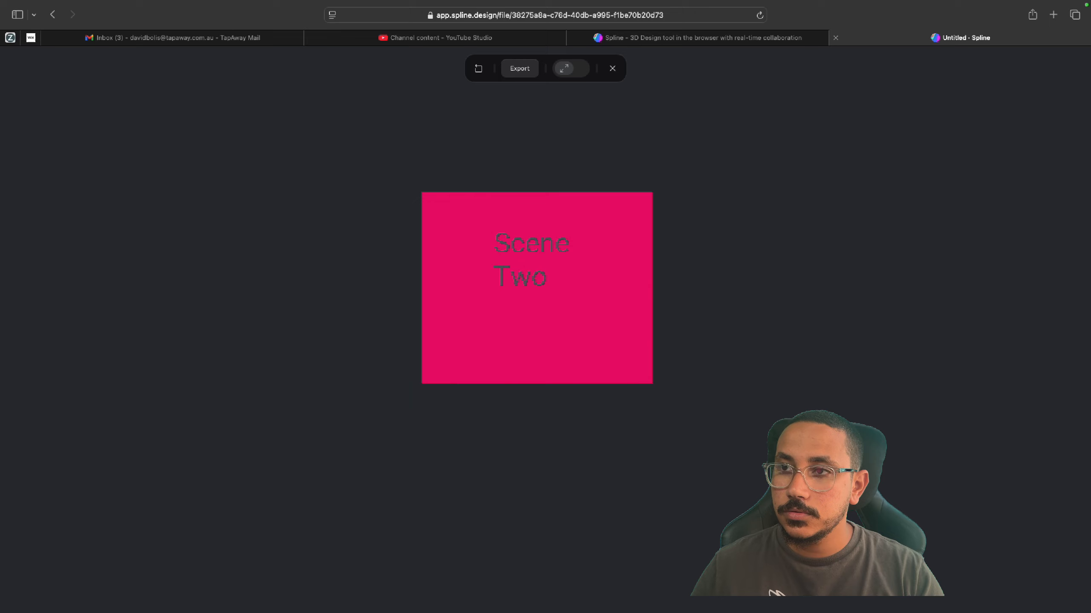
click(612, 69)
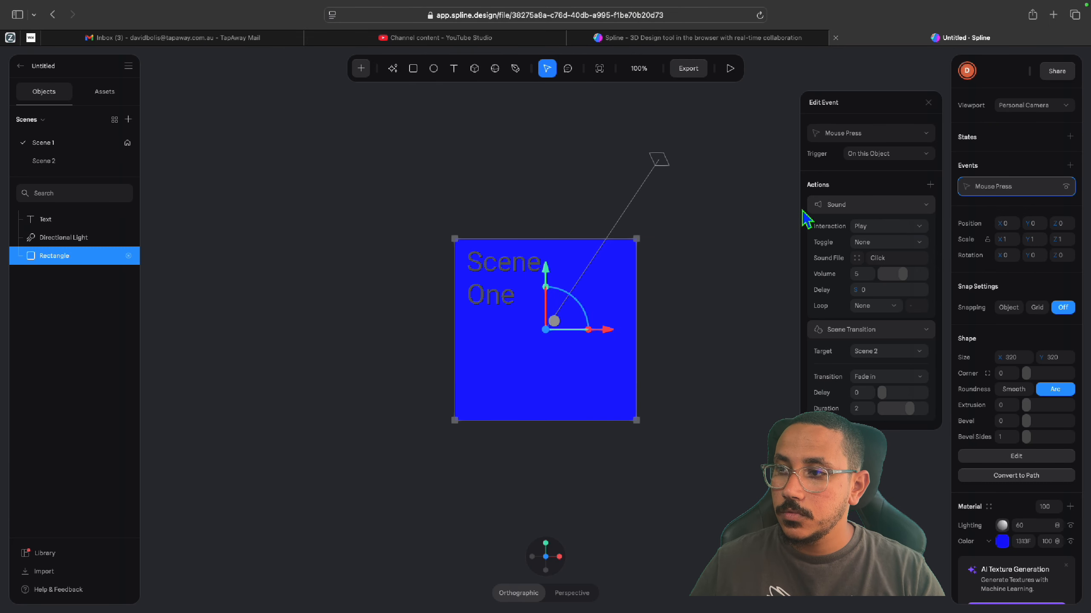
Set the Click sound's volume to 10 and the scene transition's delay to 1.
drag(902, 274, 938, 290)
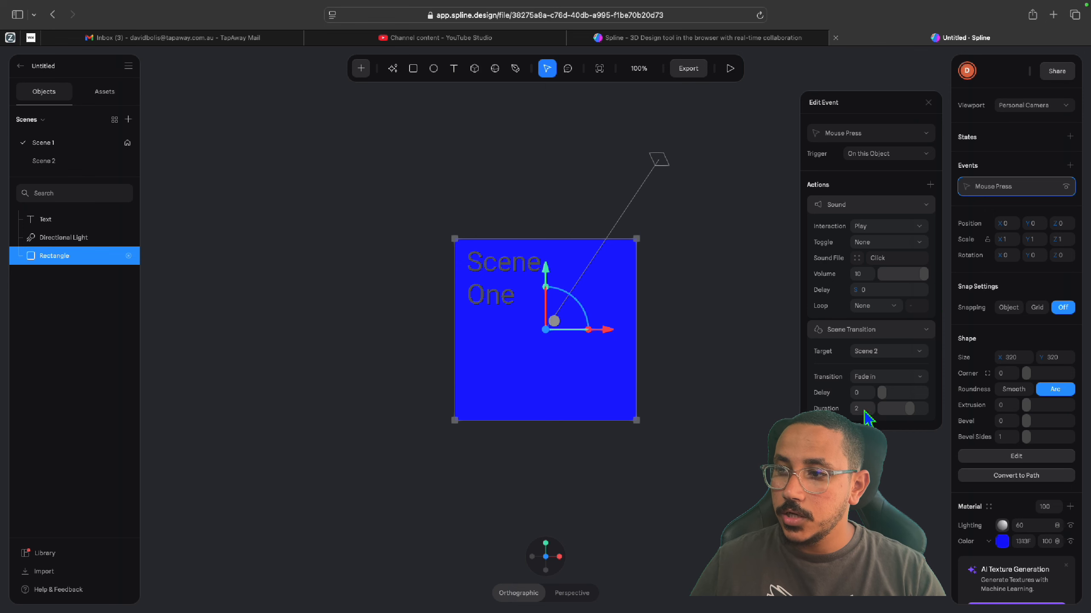
click(862, 392)
text(1)
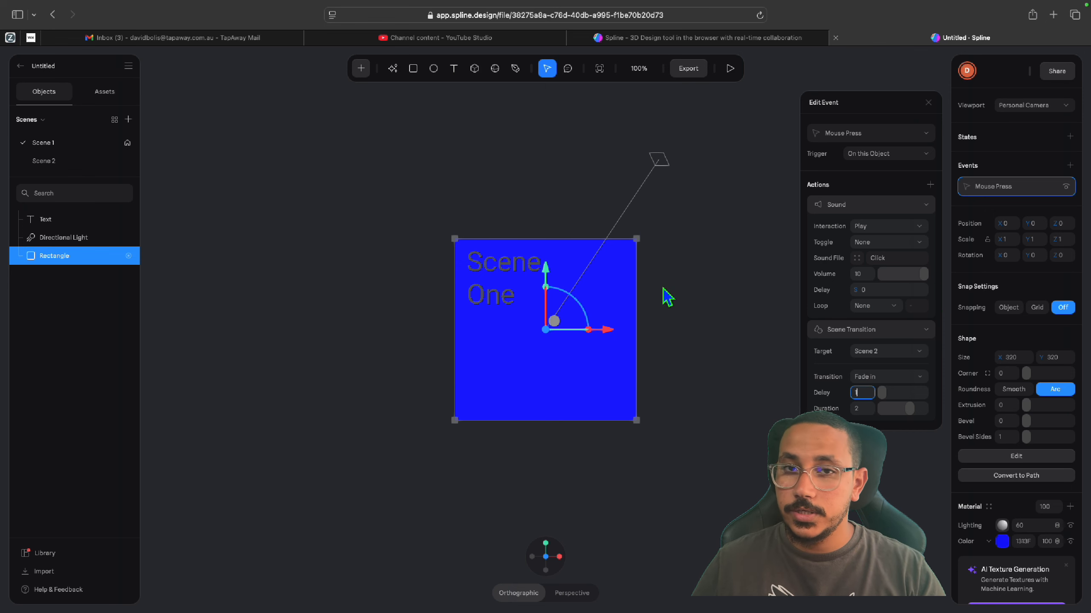
Switch to Scene 2 and add a Mouse Press event to the pink rectangle.
click(44, 161)
click(537, 327)
click(1069, 165)
Add a Sound action to the pink rectangle's event that plays the Jump sound at volume 10.
click(930, 185)
click(856, 258)
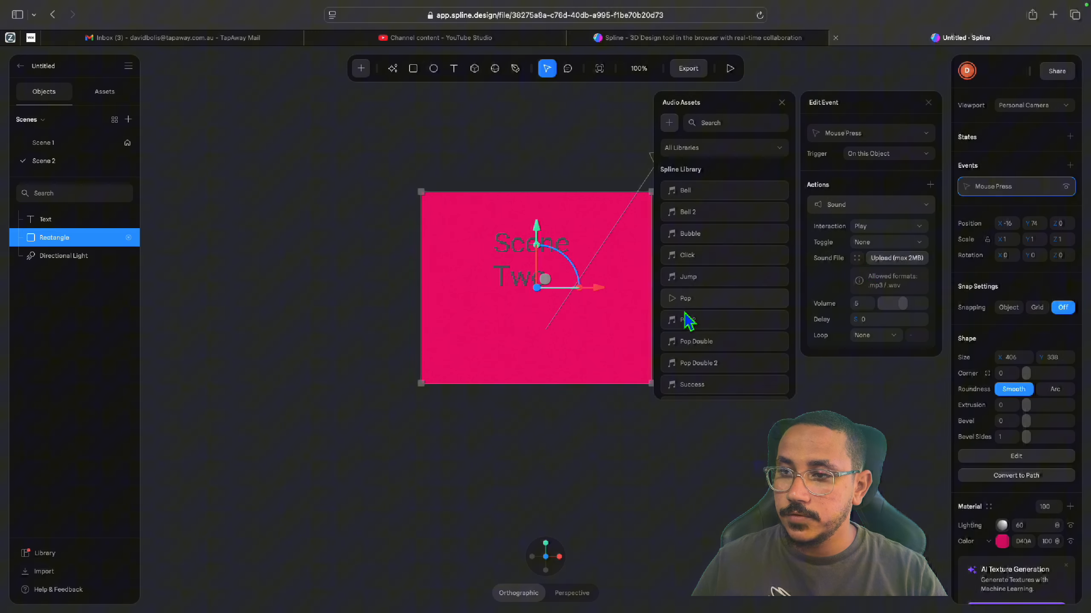
click(673, 282)
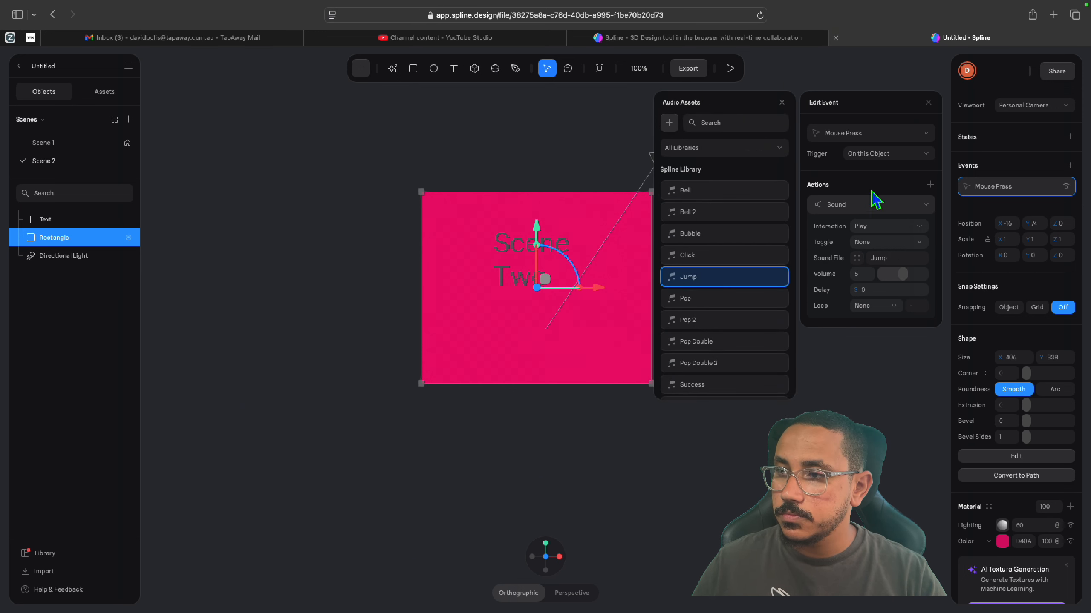
drag(902, 274, 939, 282)
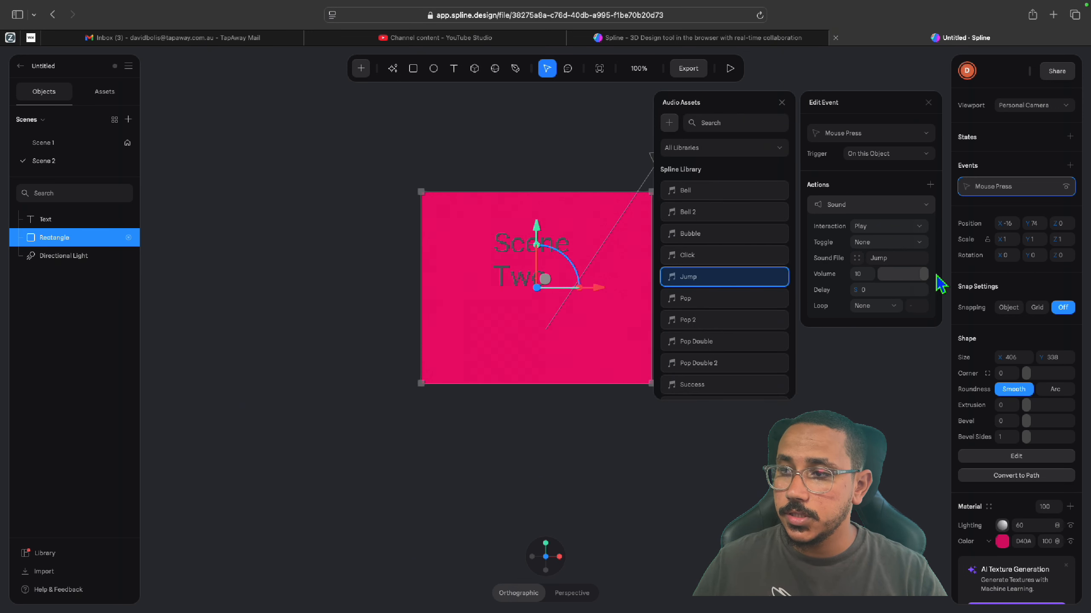
Add a Scene Transition action to the pink rectangle's event, targeting Scene 1 with a delay of 1.
click(931, 186)
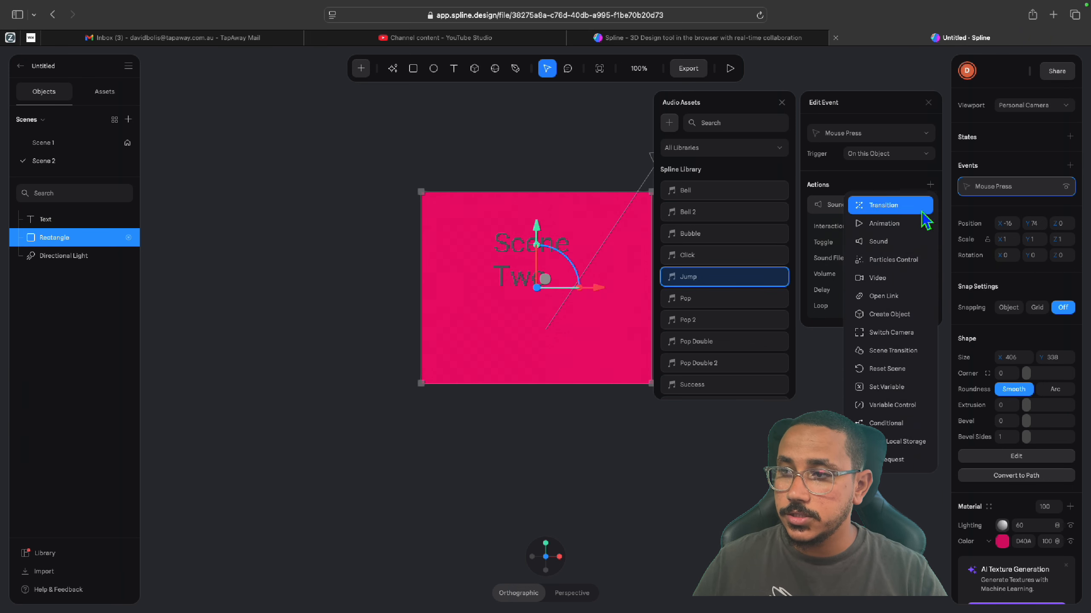
click(910, 356)
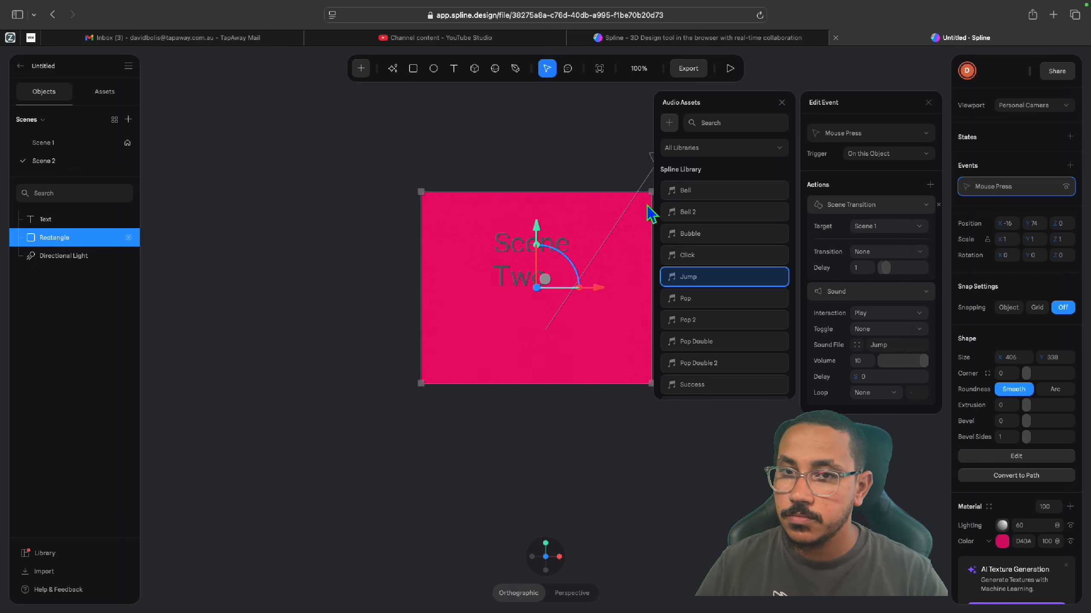
Return to Scene 1 and preview the project, testing the transitions between both scenes through their rectangles.
click(60, 144)
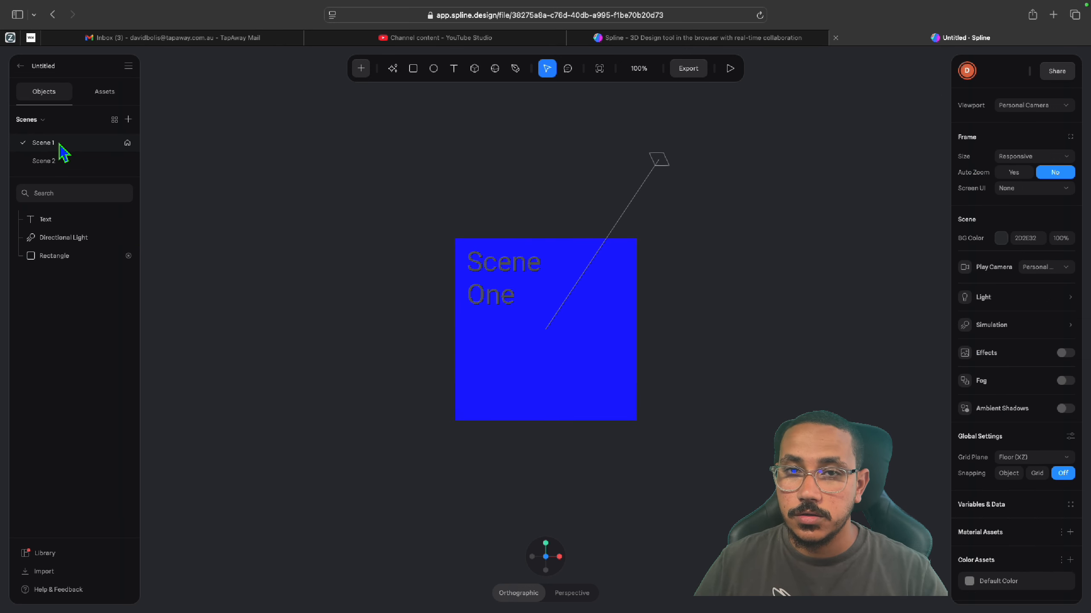
click(730, 68)
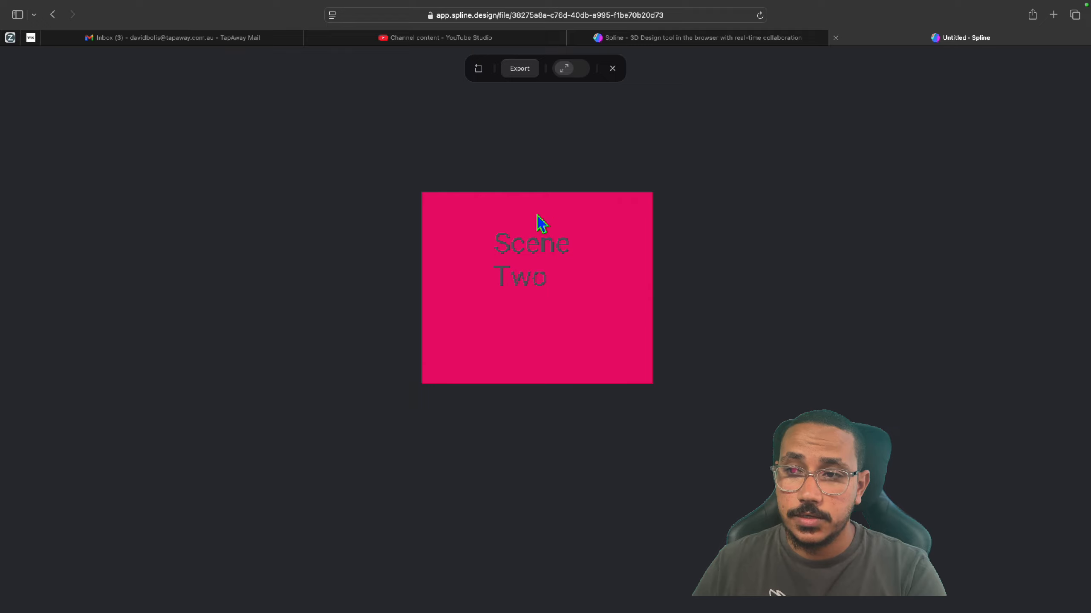
click(597, 350)
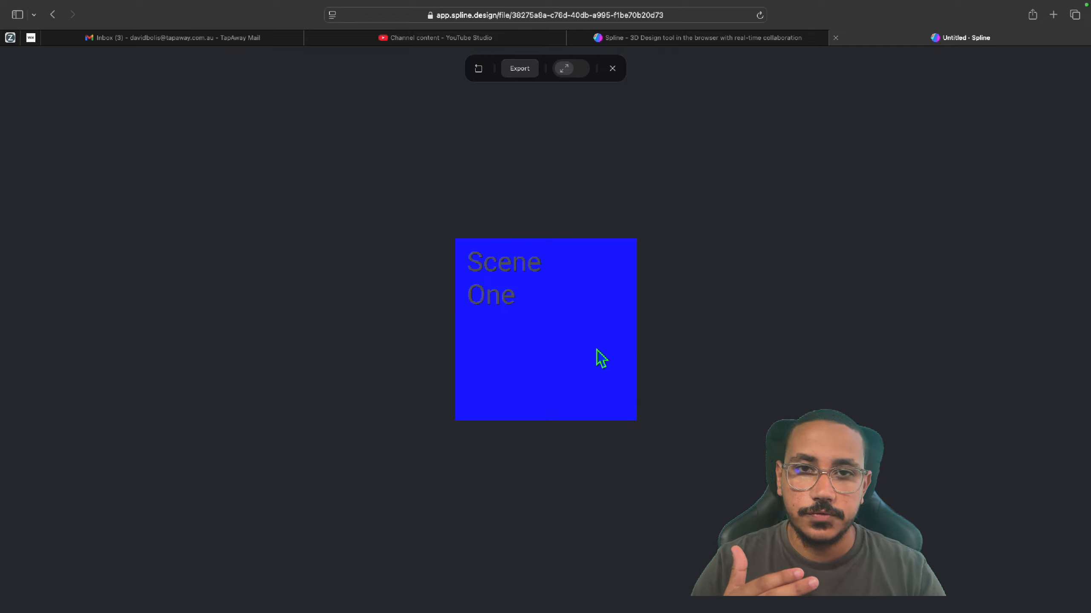